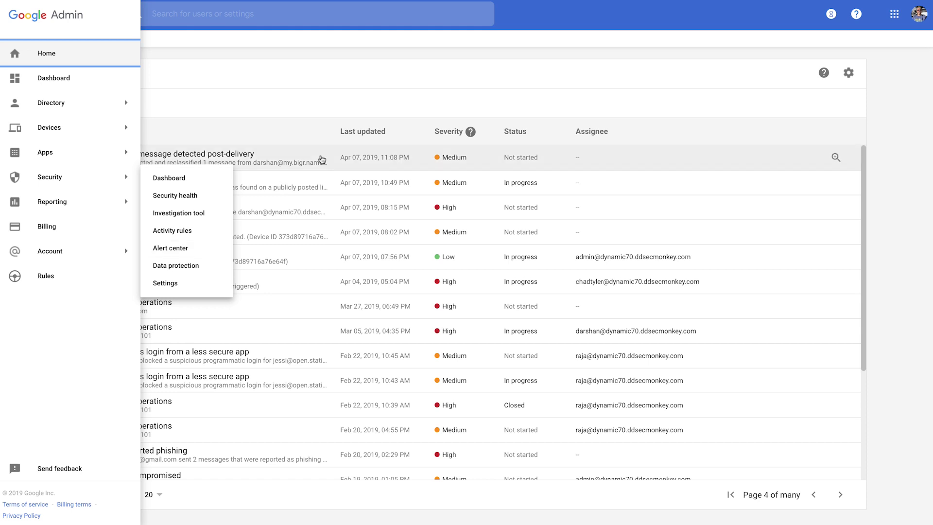
# Step: Close the navigation drawer to reveal the full Alert center list
pyautogui.click(340, 113)
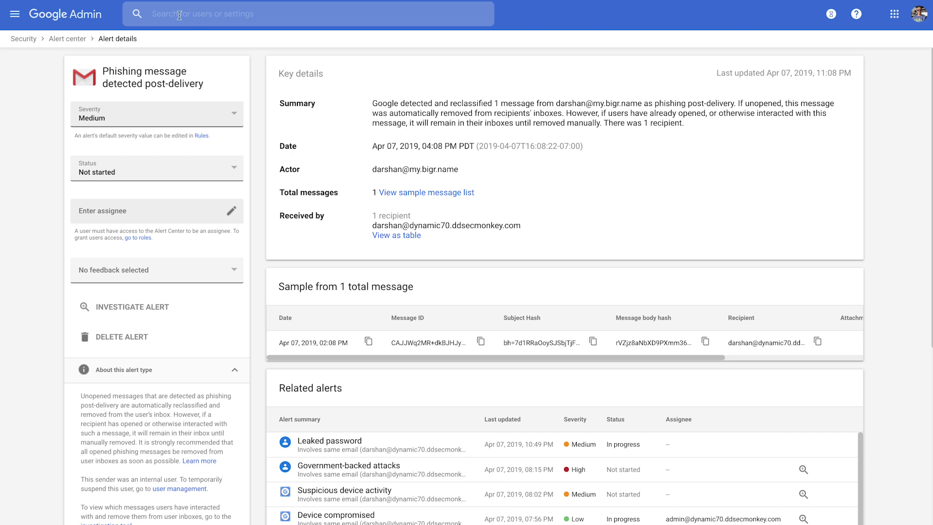
# Step: Go to Security > Activity rules from the main menu
pyautogui.click(15, 18)
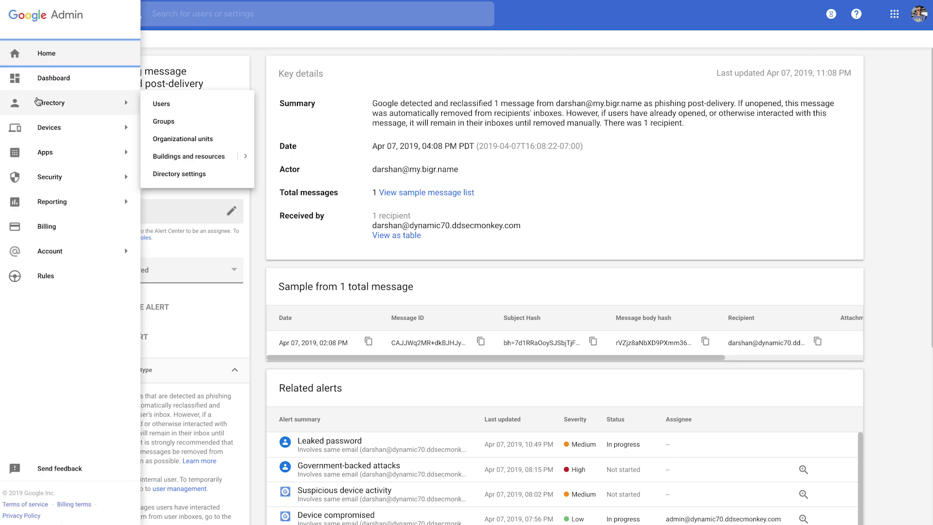
pyautogui.moveTo(47, 177)
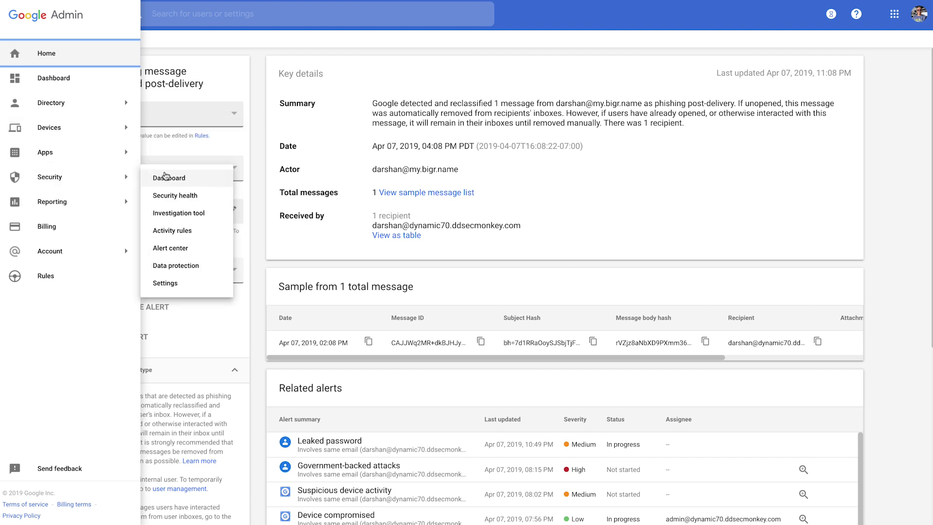
pyautogui.click(194, 237)
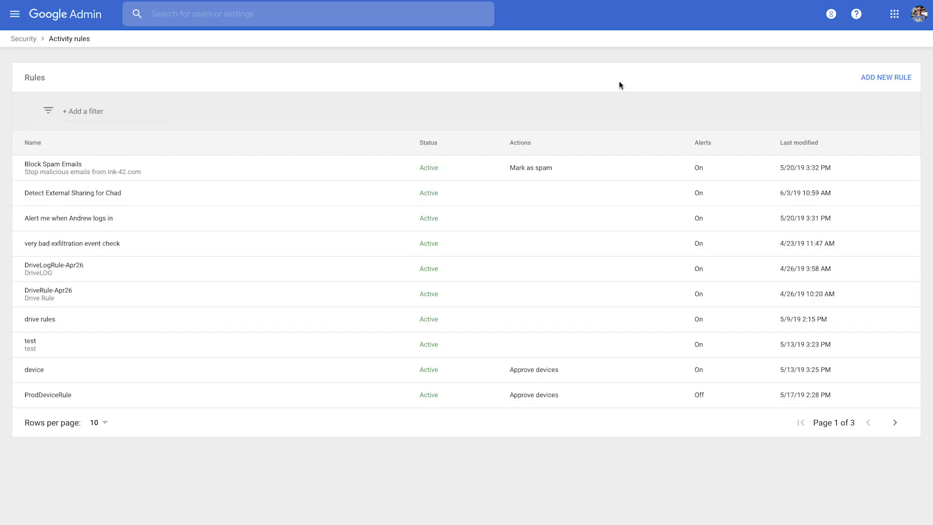
# Step: Add a new activity rule named 'Last spam reclassification rule'
pyautogui.click(901, 78)
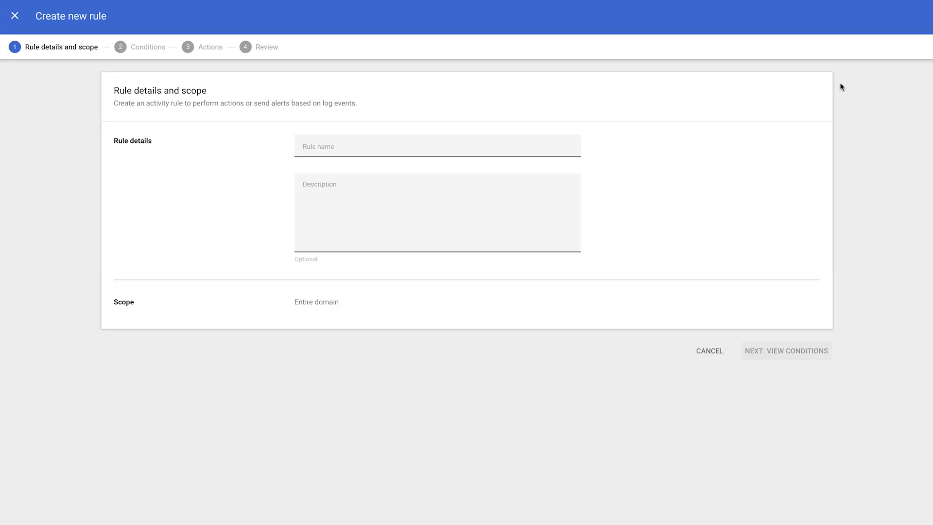
pyautogui.click(550, 144)
pyautogui.write('Last spam ')
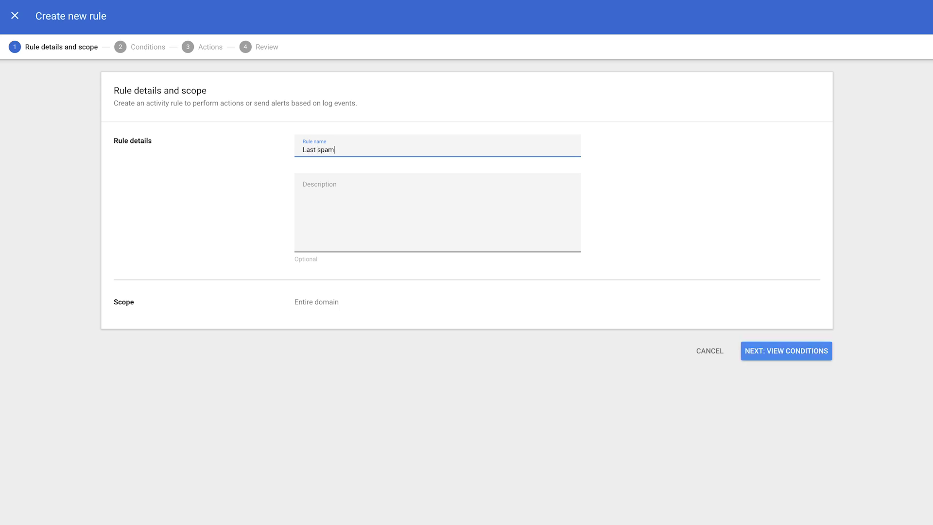
pyautogui.write('recala')
pyautogui.press('BackSpace')
pyautogui.press('BackSpace')
pyautogui.write('lassification')
pyautogui.hotkey('ctrl', 'shift', 'Left')
pyautogui.press('Right')
pyautogui.press('BackSpace')
pyautogui.press('BackSpace')
pyautogui.press('BackSpace')
pyautogui.press('BackSpace')
pyautogui.press('BackSpace')
pyautogui.press('BackSpace')
pyautogui.write('ication del')
pyautogui.press('BackSpace')
pyautogui.press('BackSpace')
pyautogui.write('rule')
# Step: Set the rule condition to Gmail log events where Event is 'Late spam classification'
pyautogui.click(789, 350)
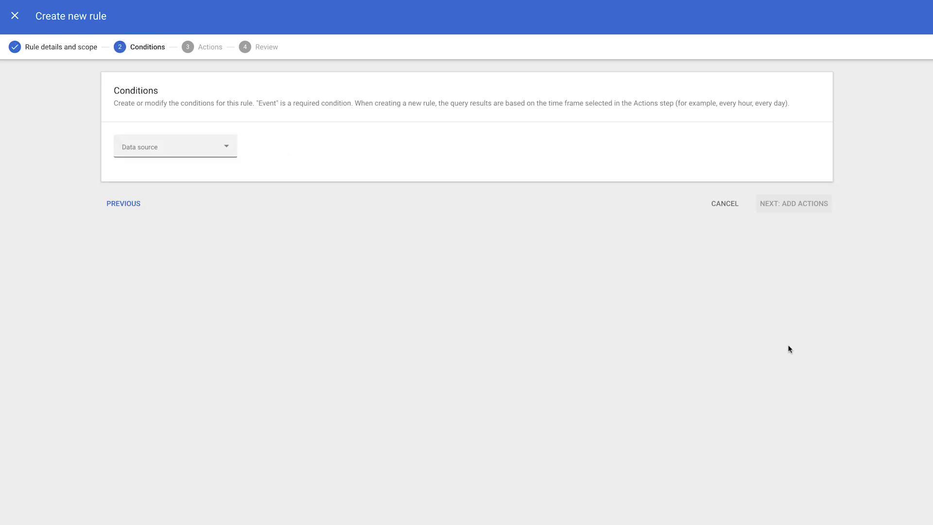
pyautogui.click(212, 147)
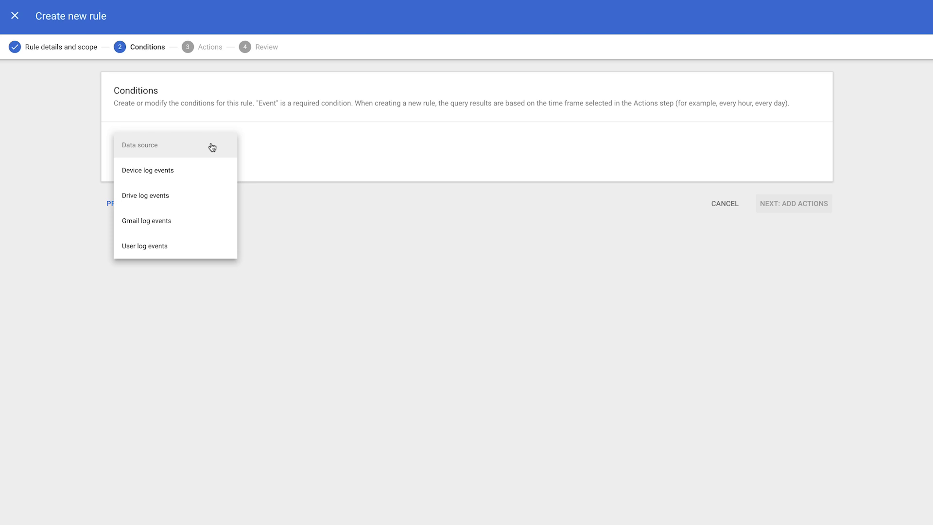
pyautogui.click(203, 223)
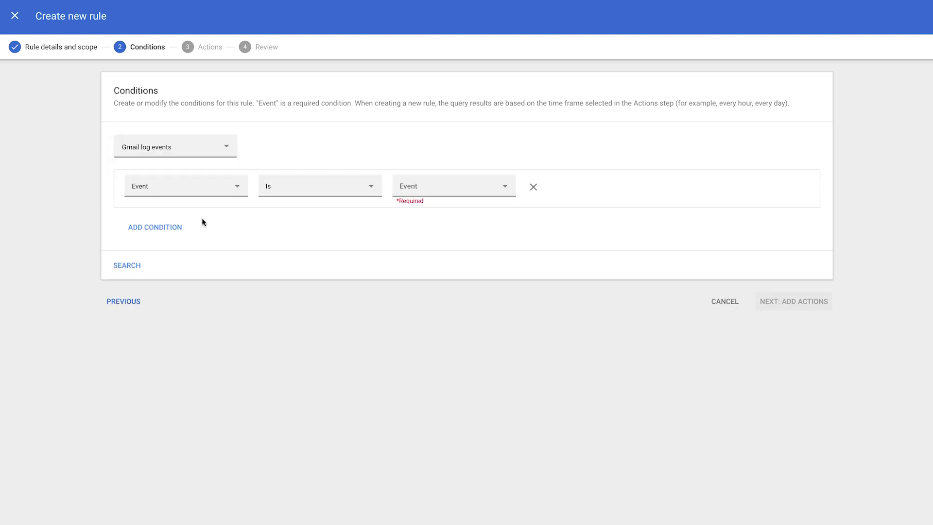
pyautogui.click(481, 187)
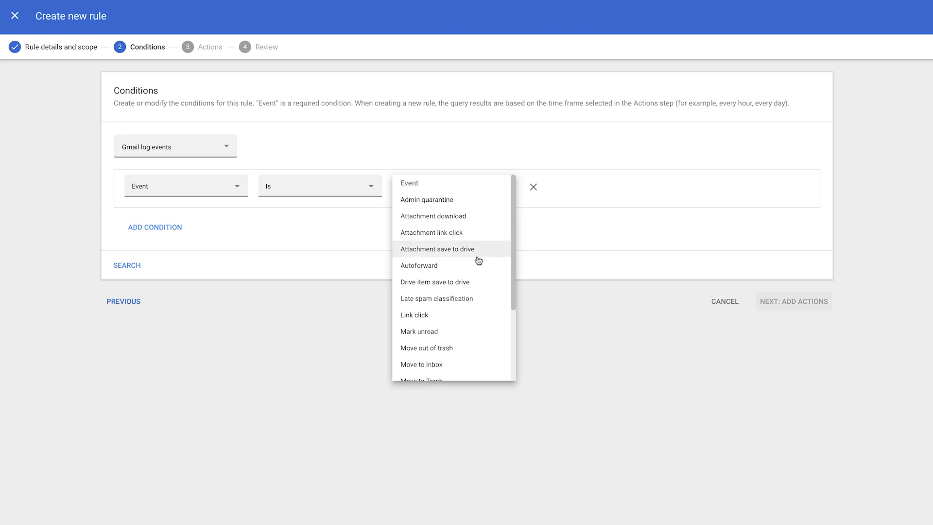
pyautogui.click(473, 302)
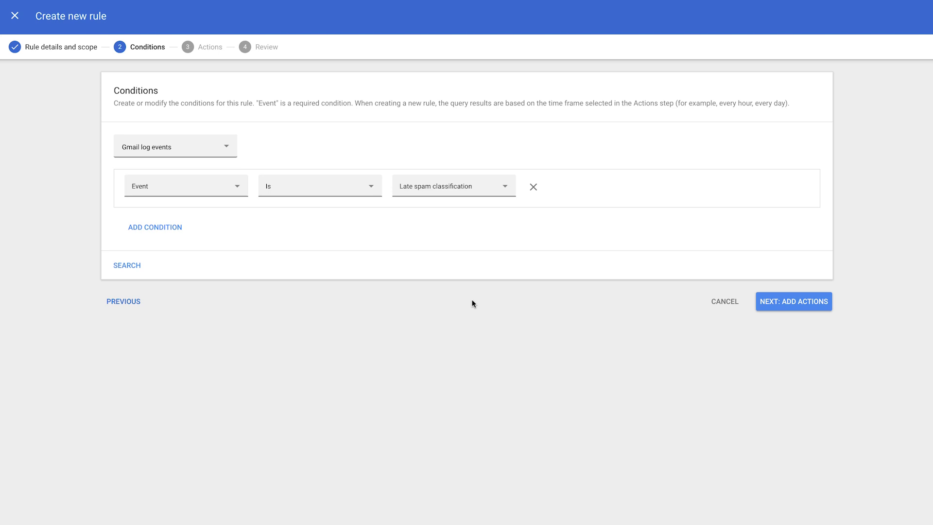
pyautogui.click(787, 305)
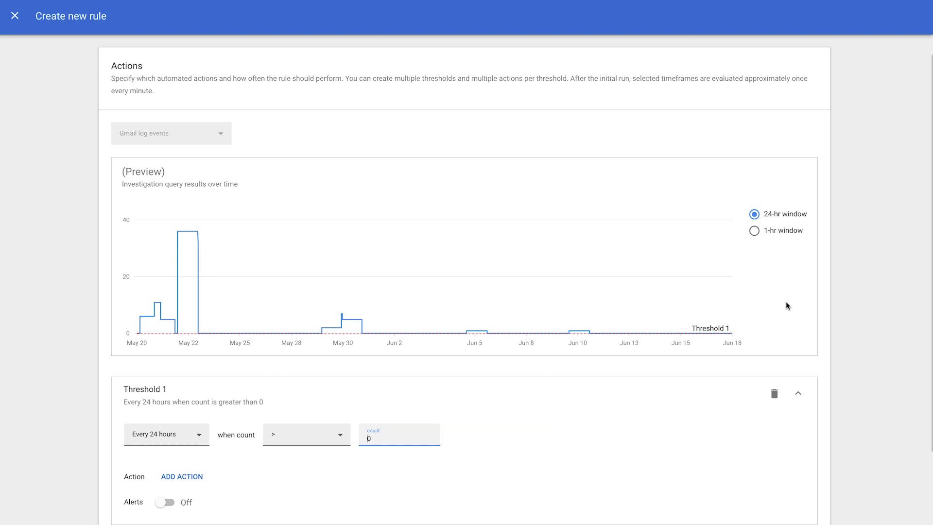
# Step: Scroll the Actions page to bring the Threshold 1 settings into view
pyautogui.scroll(1, 786, 302)
pyautogui.scroll(-3, 786, 302)
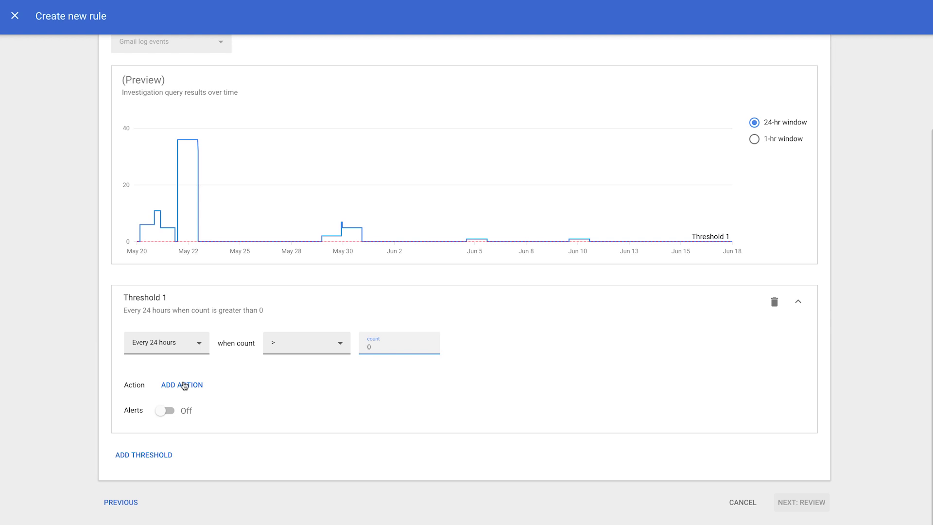
# Step: Give Threshold 1 a 'Send to quarantine' action and switch its Alerts on
pyautogui.click(208, 389)
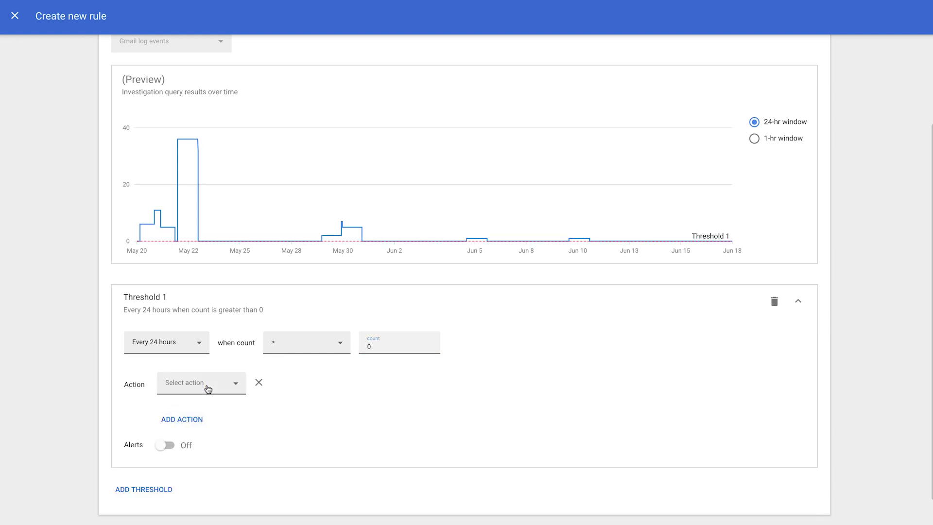
pyautogui.click(208, 389)
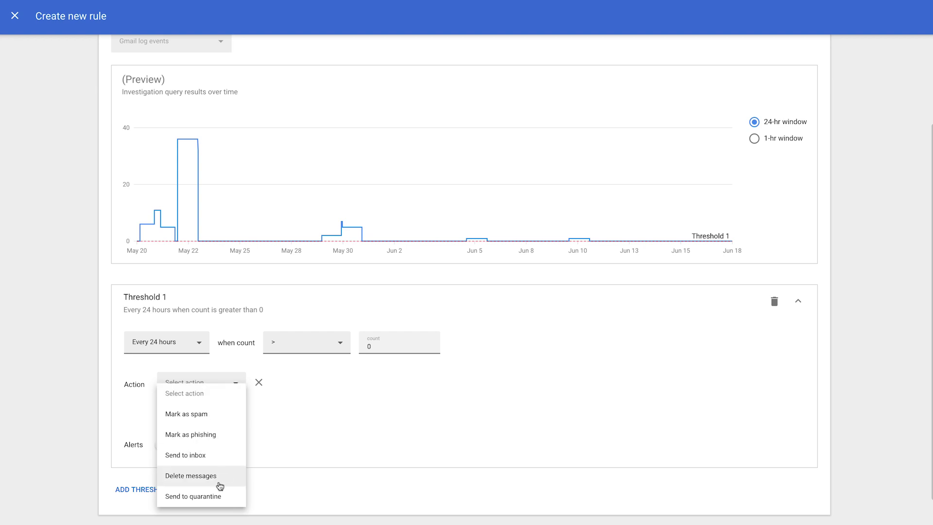
pyautogui.click(227, 496)
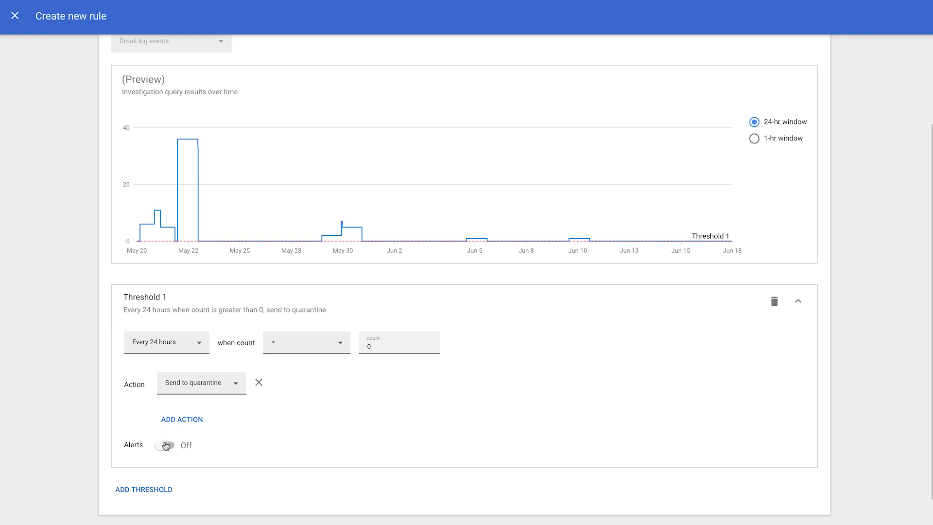
pyautogui.click(165, 446)
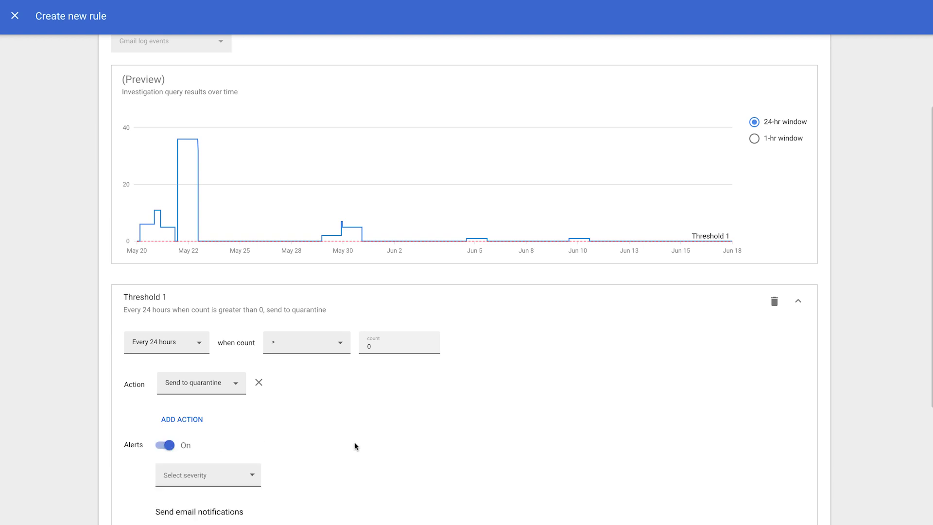
# Step: Set alert severity to High and email alerts to all super administrators
pyautogui.scroll(-3, 354, 443)
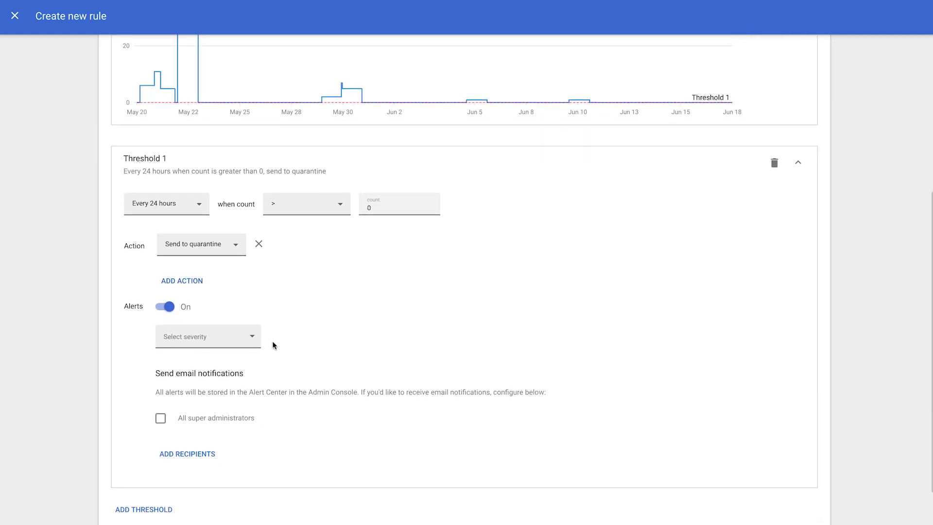
pyautogui.click(253, 334)
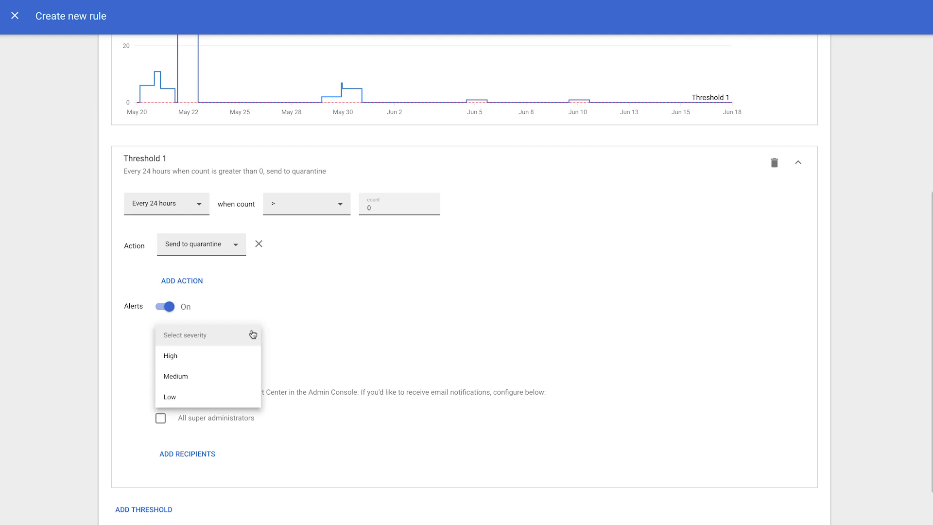
pyautogui.click(246, 360)
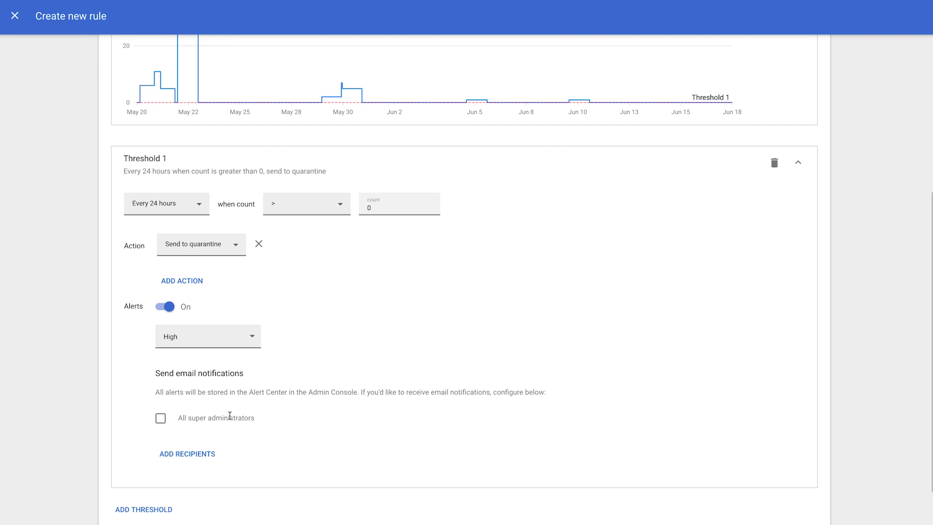
pyautogui.click(161, 424)
pyautogui.scroll(-1, 371, 422)
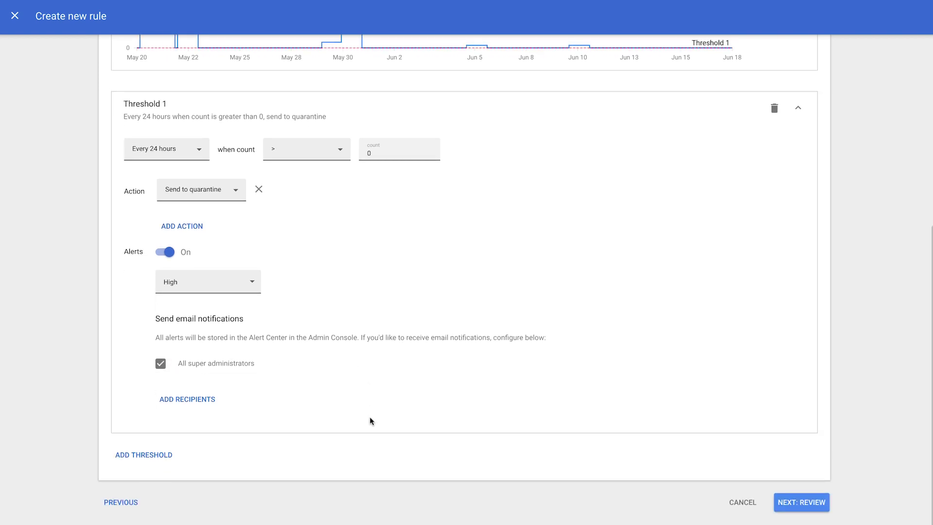
pyautogui.click(799, 507)
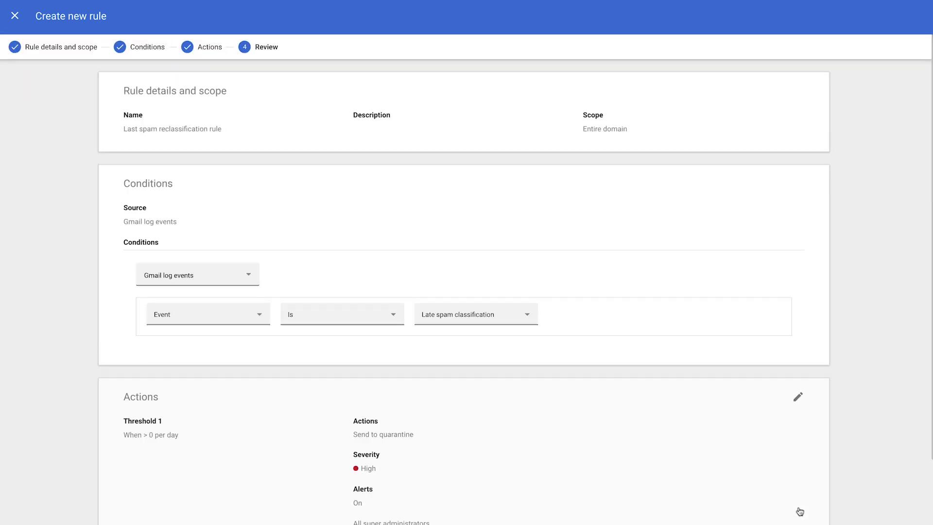
# Step: Create the rule from the Review step
pyautogui.scroll(-2, 799, 511)
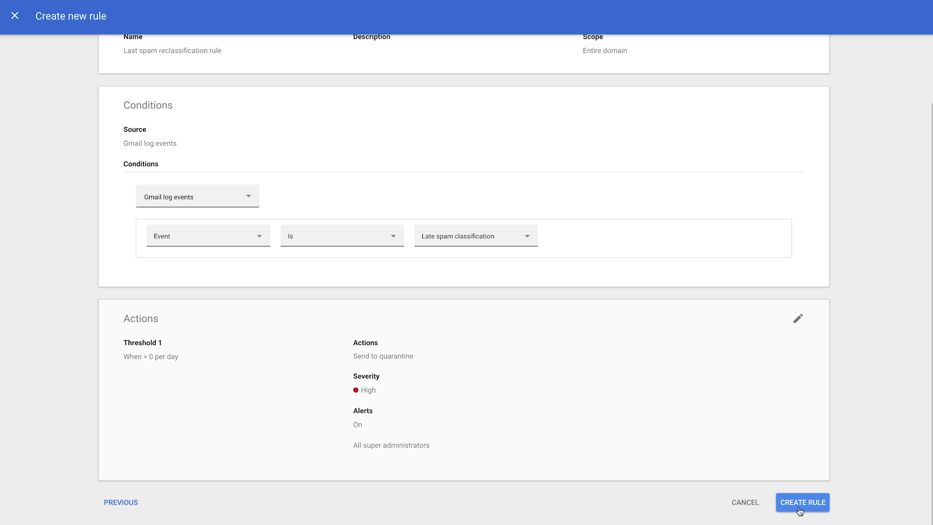
pyautogui.click(800, 503)
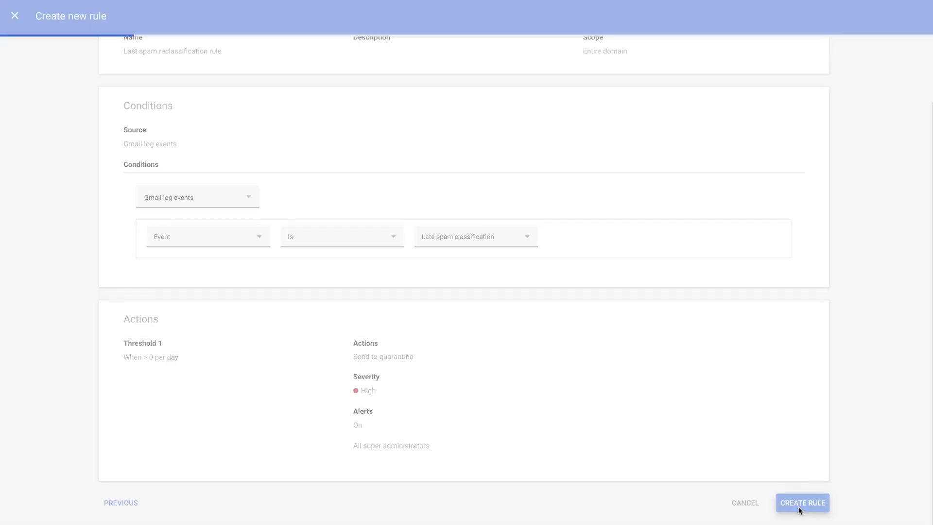